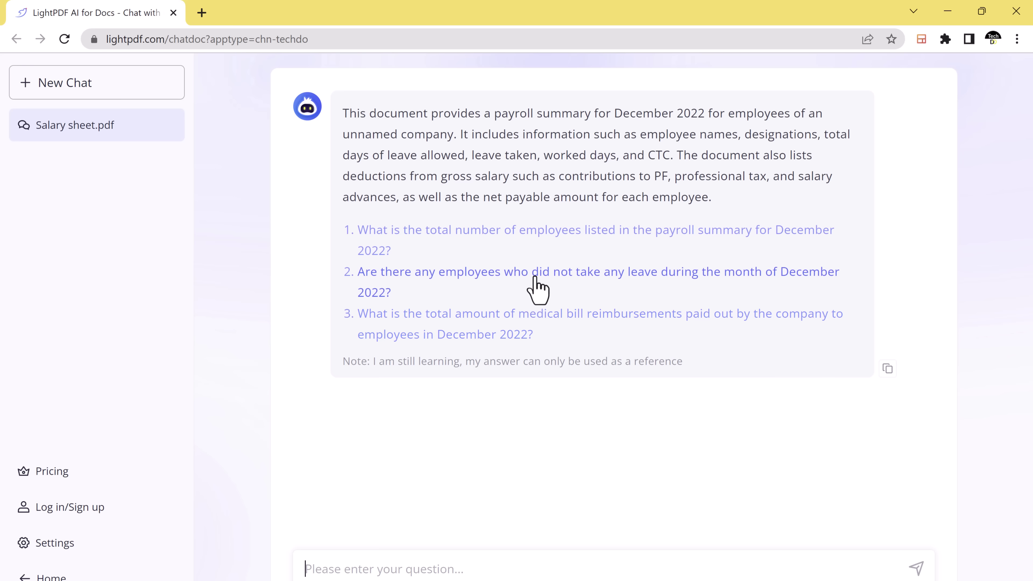
Ask the suggested question about which employees took no leave in December 2022
click(503, 279)
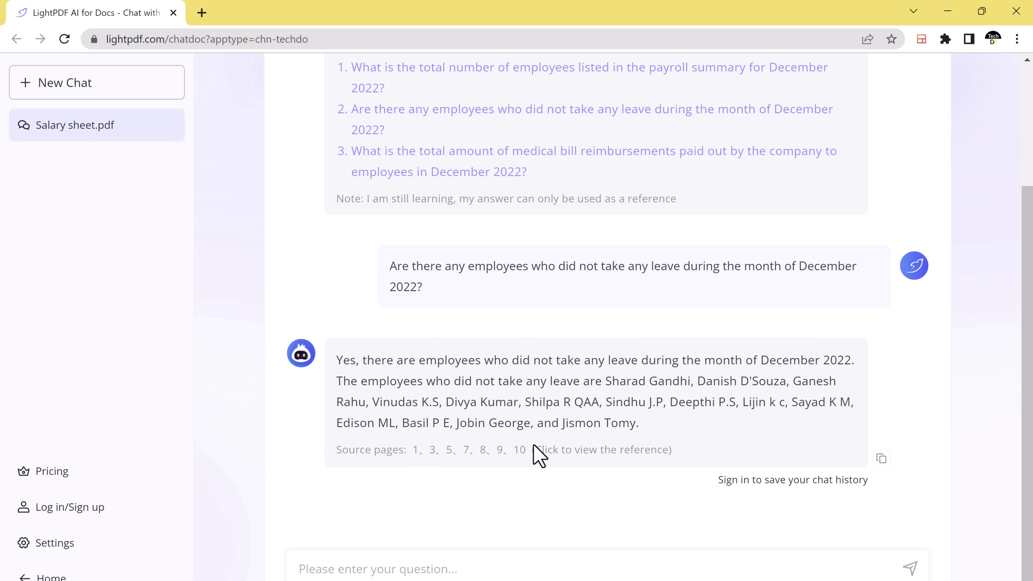
click(460, 564)
Ask 'Total number of employees', one employee's basic salary, and who got the most bonus
text(Total number of em)
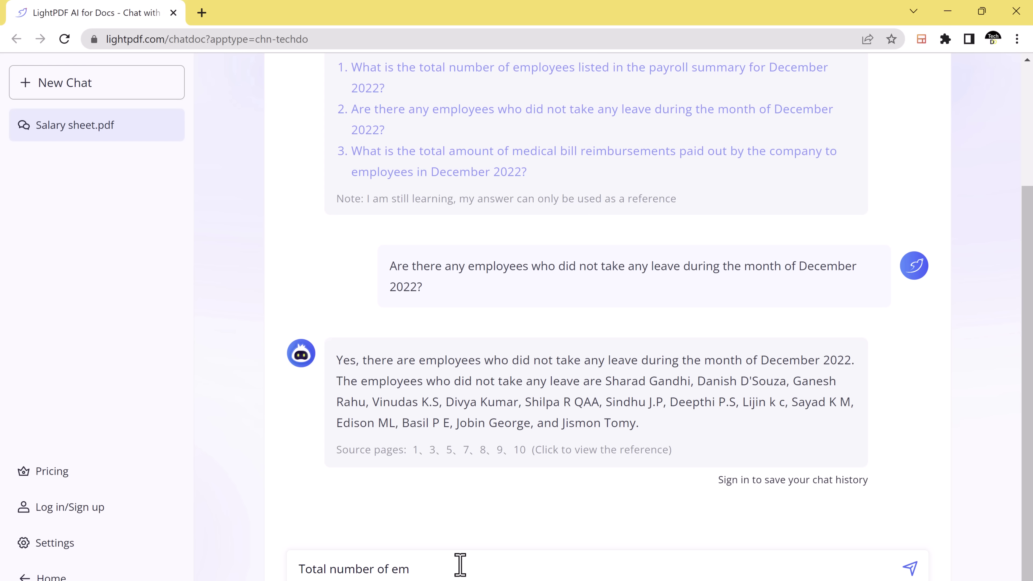
text(ployees)
key(Return)
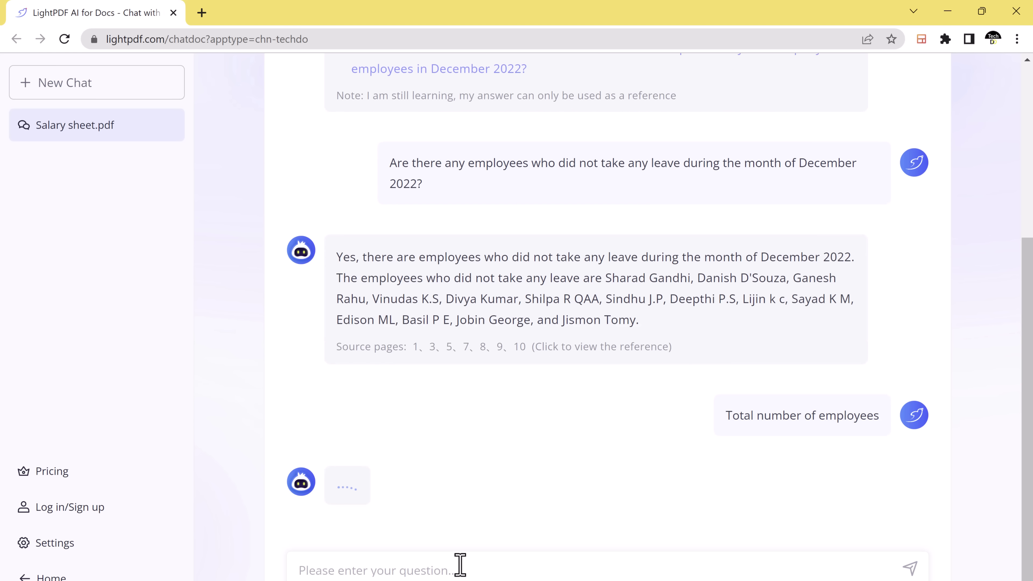
mouse_move(311, 427)
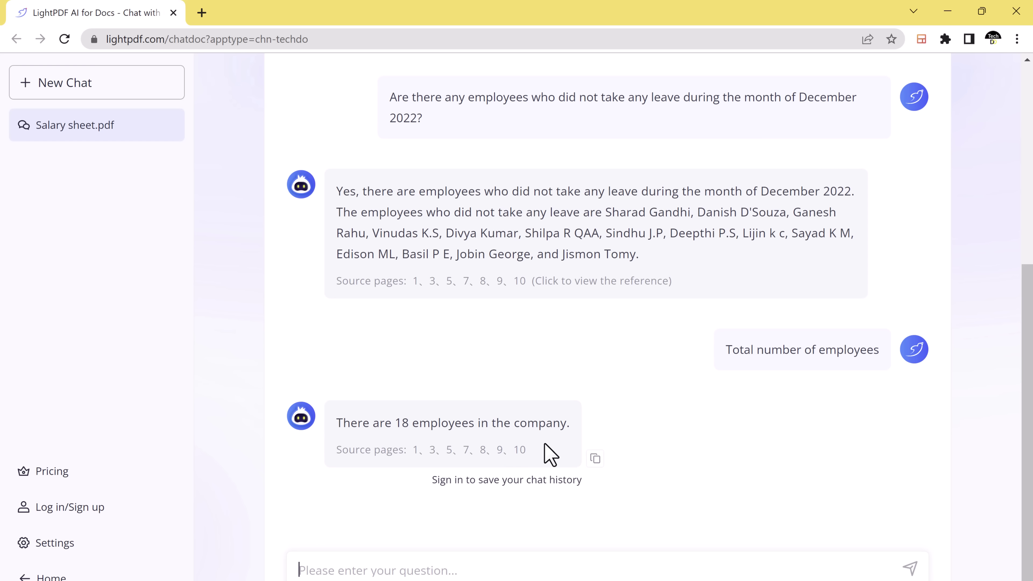
text(Basic)
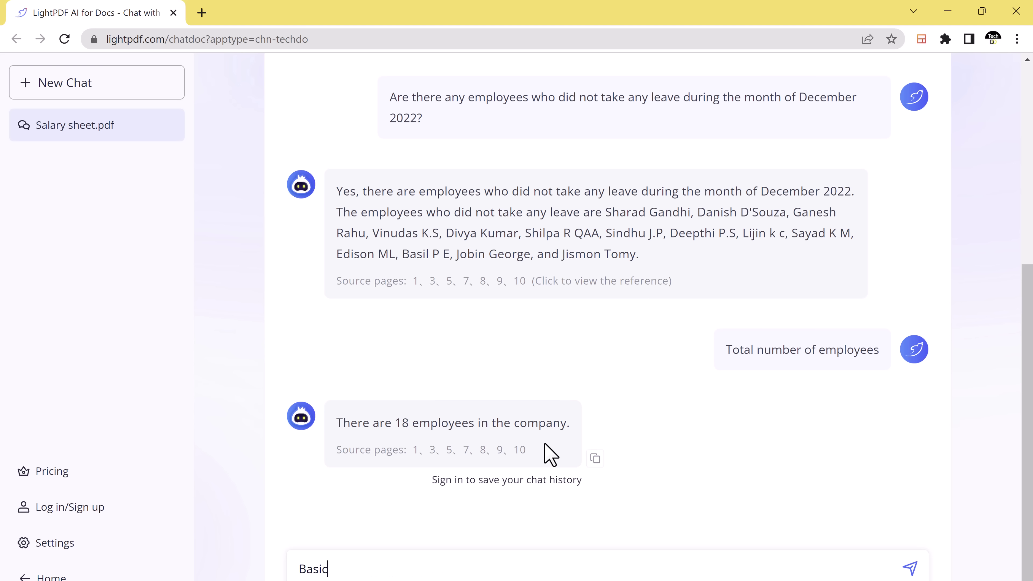
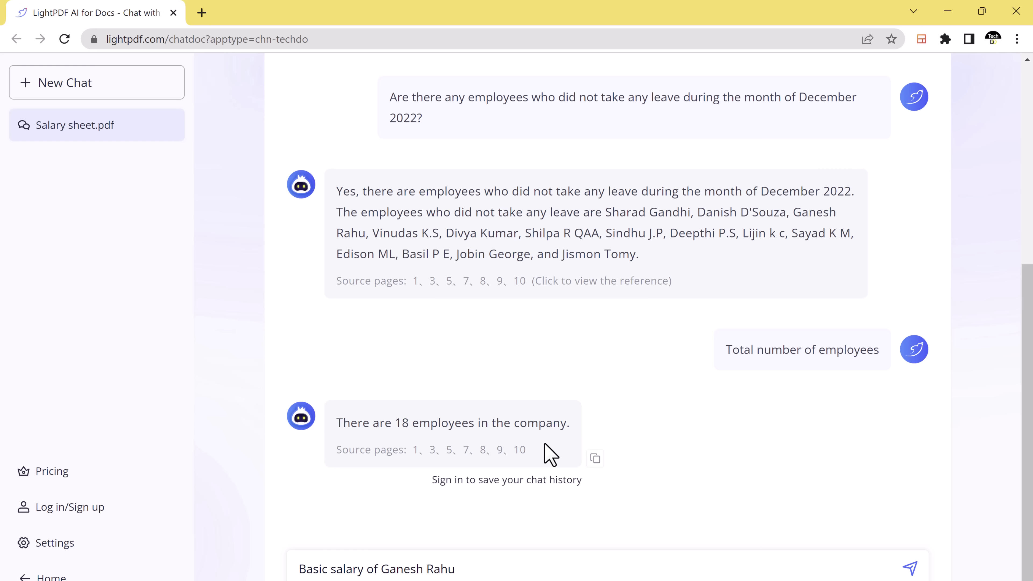
key(Return)
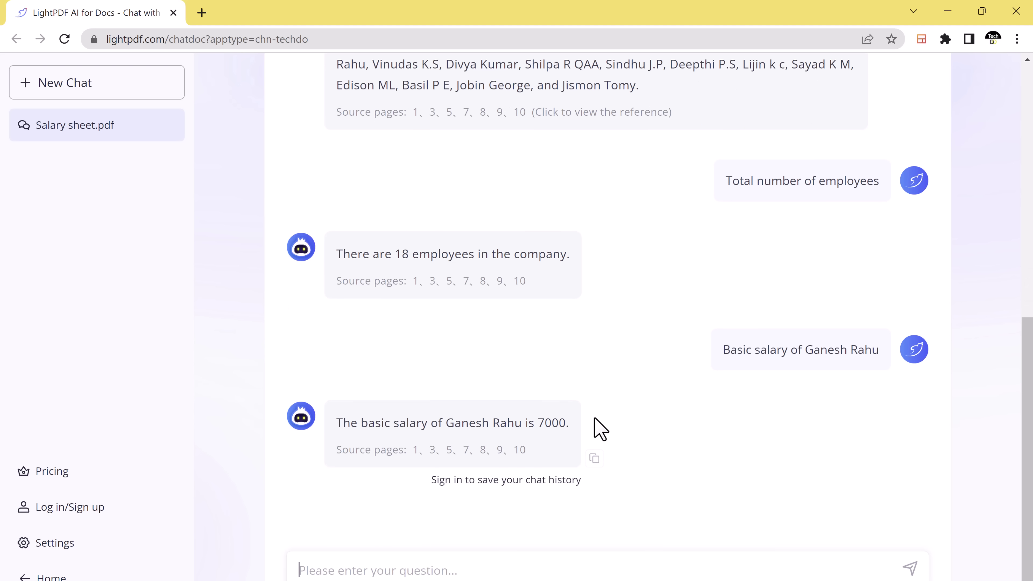
text(How get the )
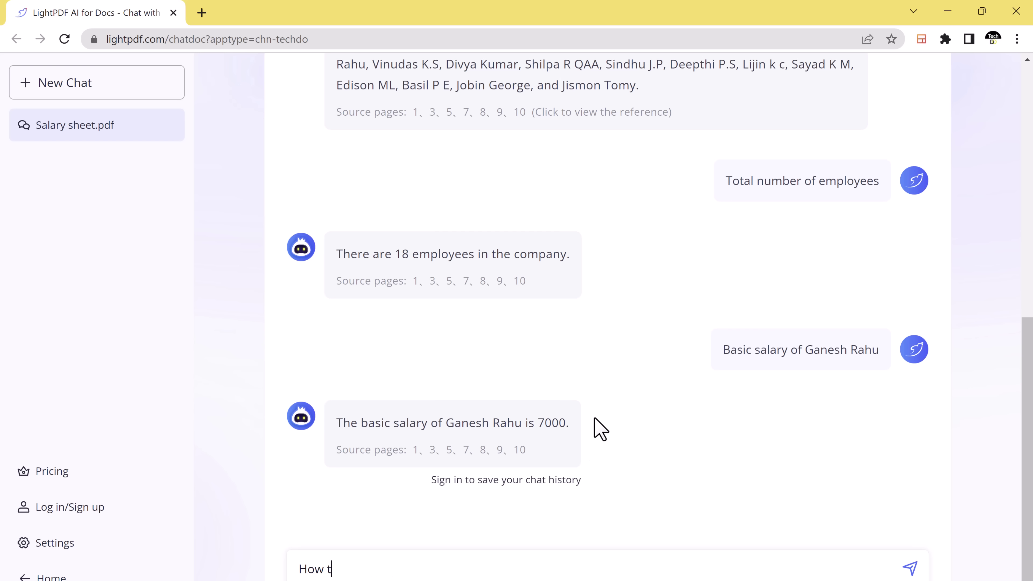
text(most bonus?)
key(Return)
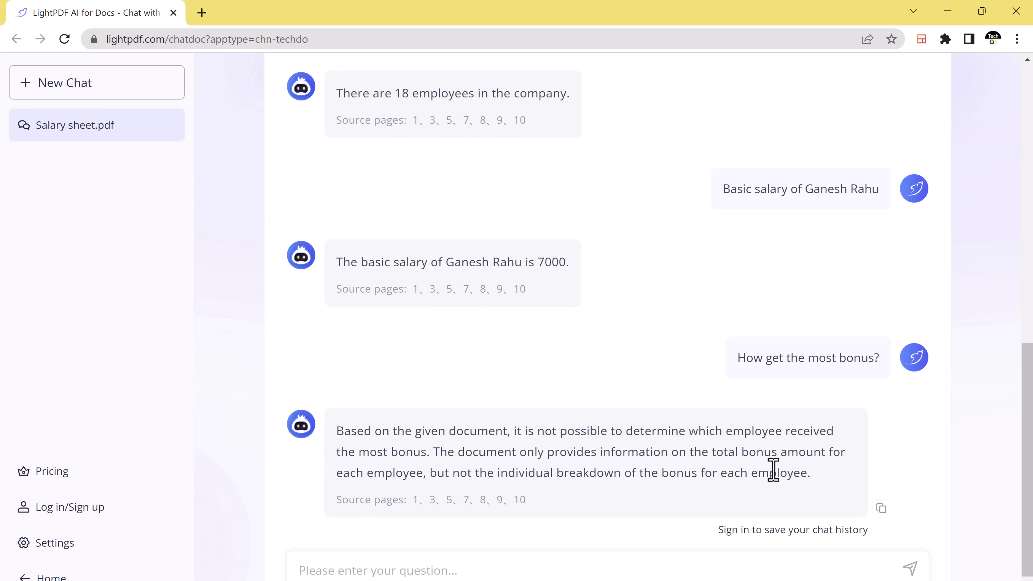
scroll(772, 472, up, 5)
scroll(774, 470, up, 10)
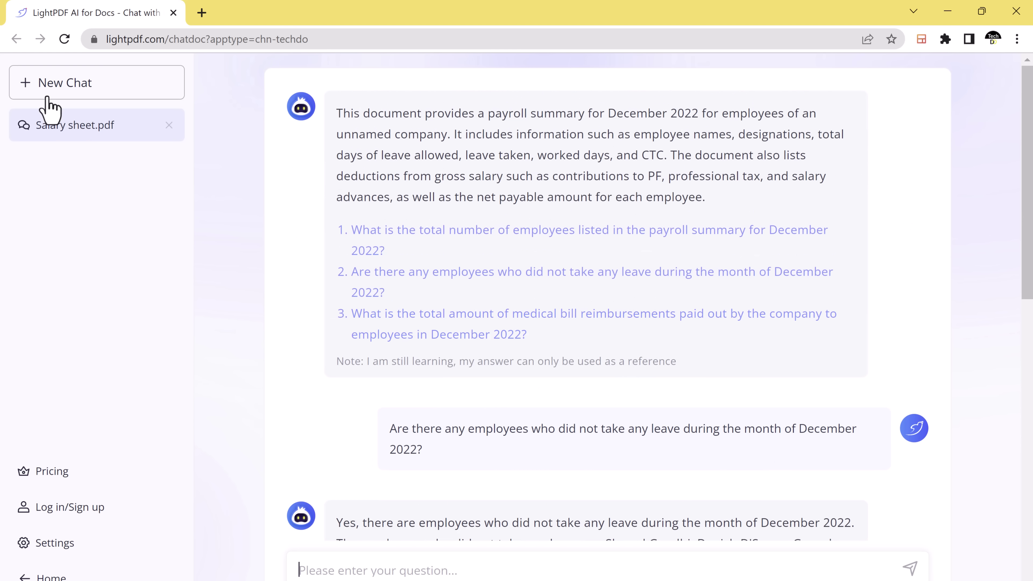
Start a new chat by uploading Essay.pdf from the Desktop
click(52, 86)
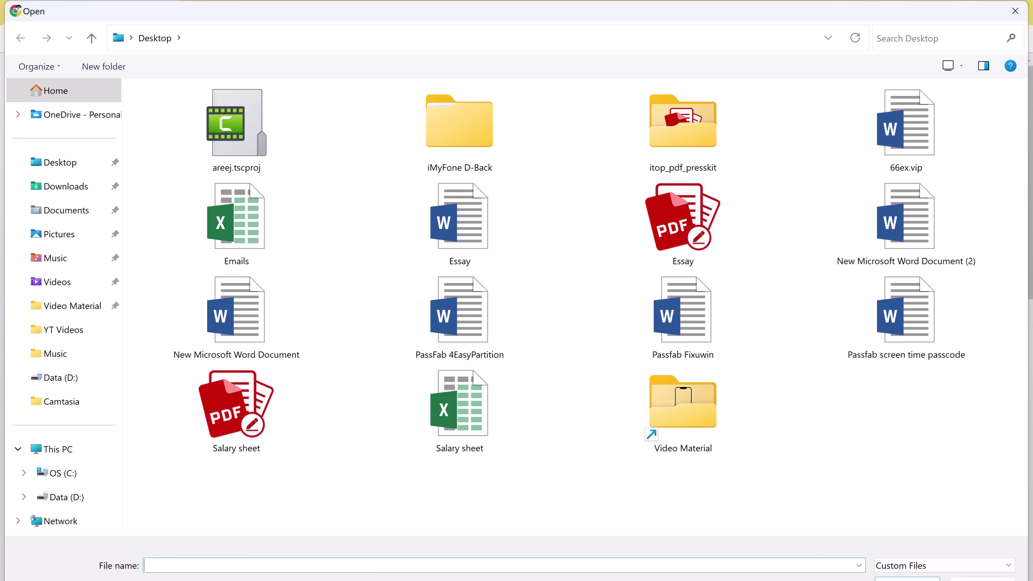
double_click(691, 228)
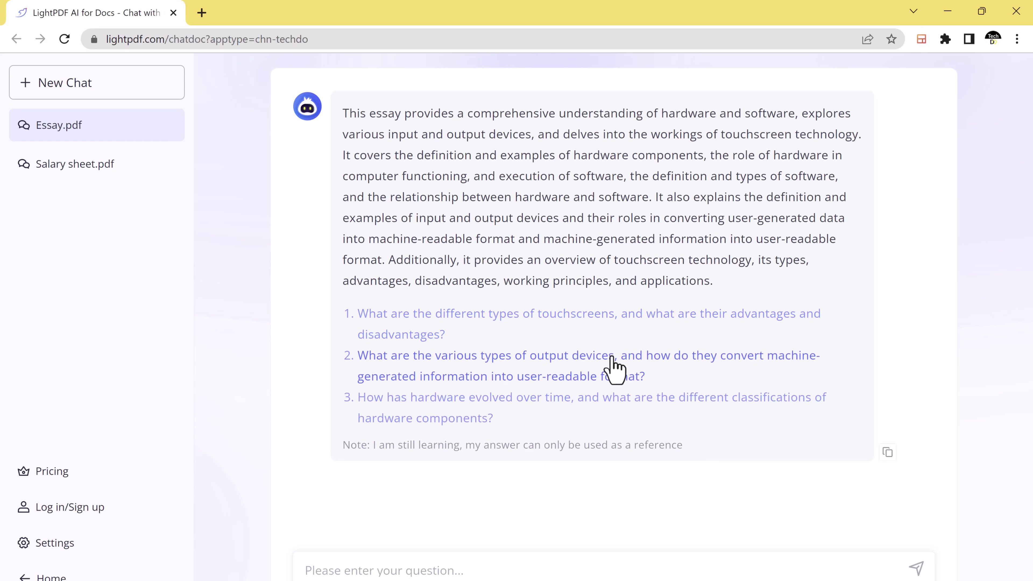
Ask the essay 'What is hardware and software?'
click(540, 567)
text(Wh)
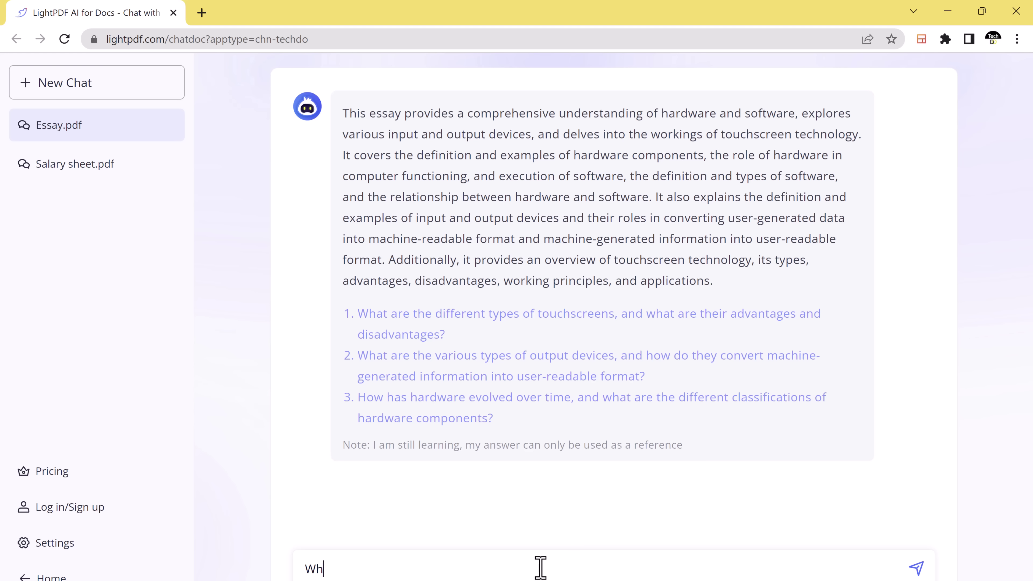
text(at is hardware and s)
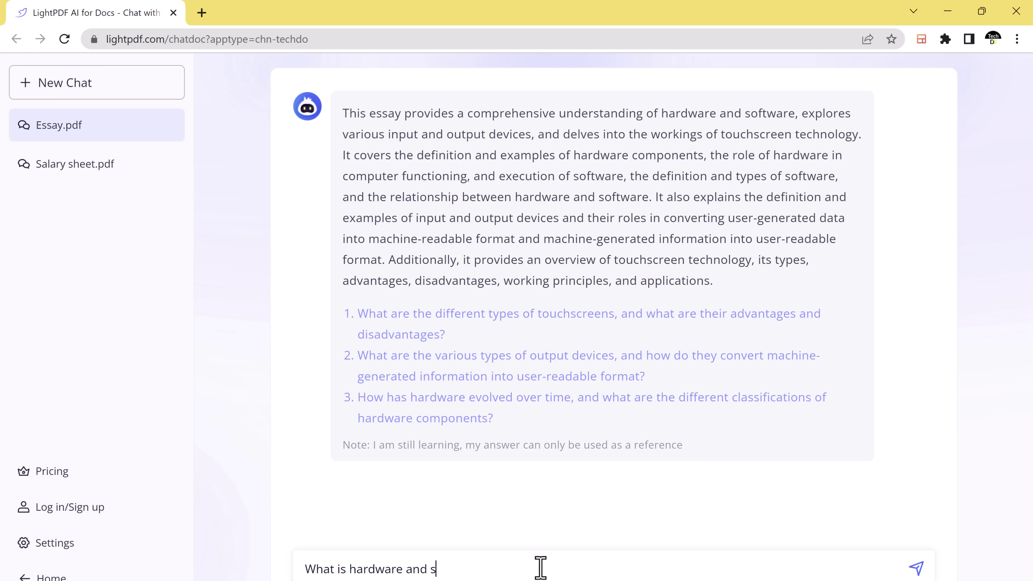
text(oftware?)
key(Return)
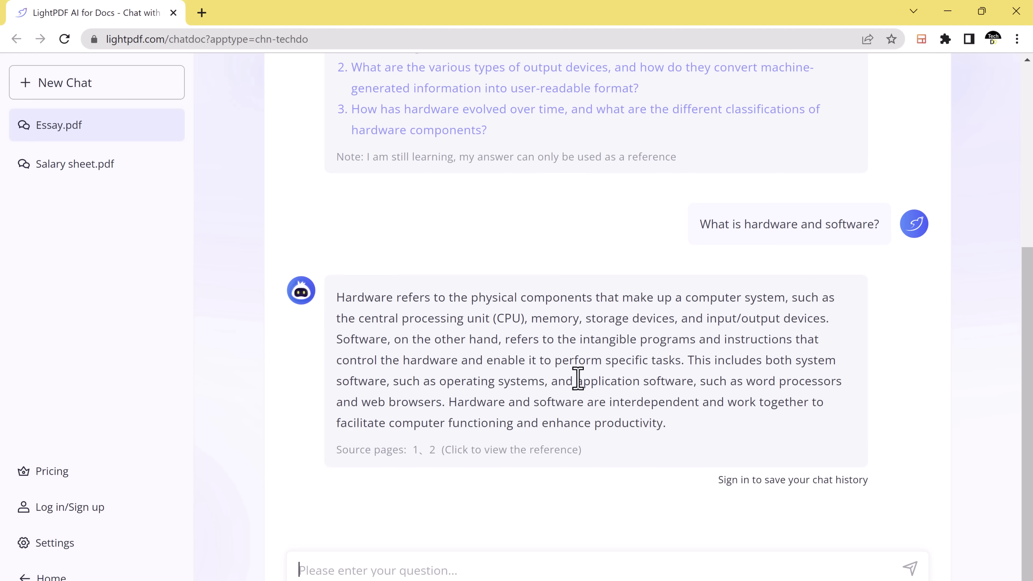
Ask the essay 'How touchscreen works?'
text(How)
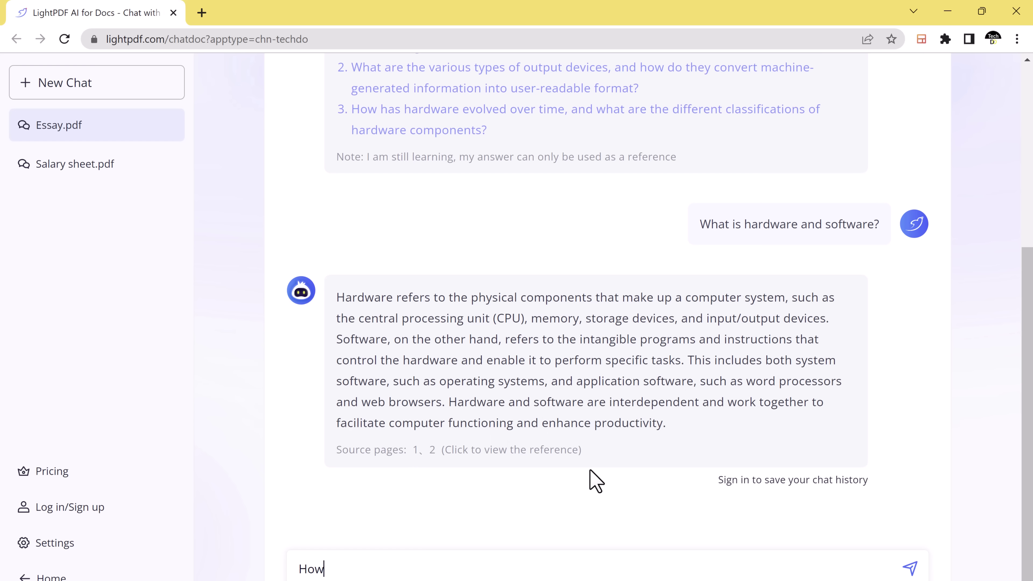
text( touchscreen works)
key(BackSpace)
text(s)
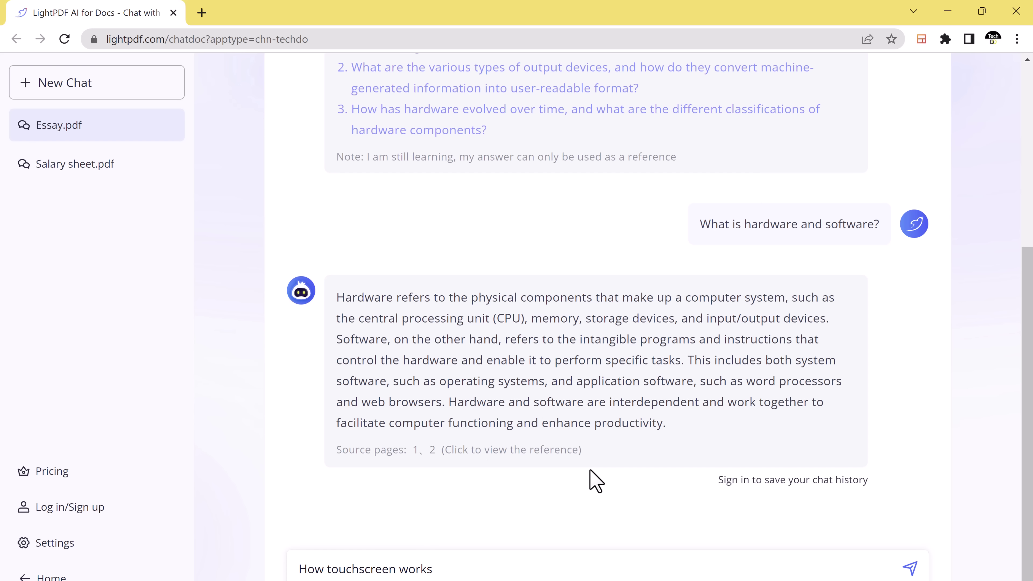
text(?)
key(Return)
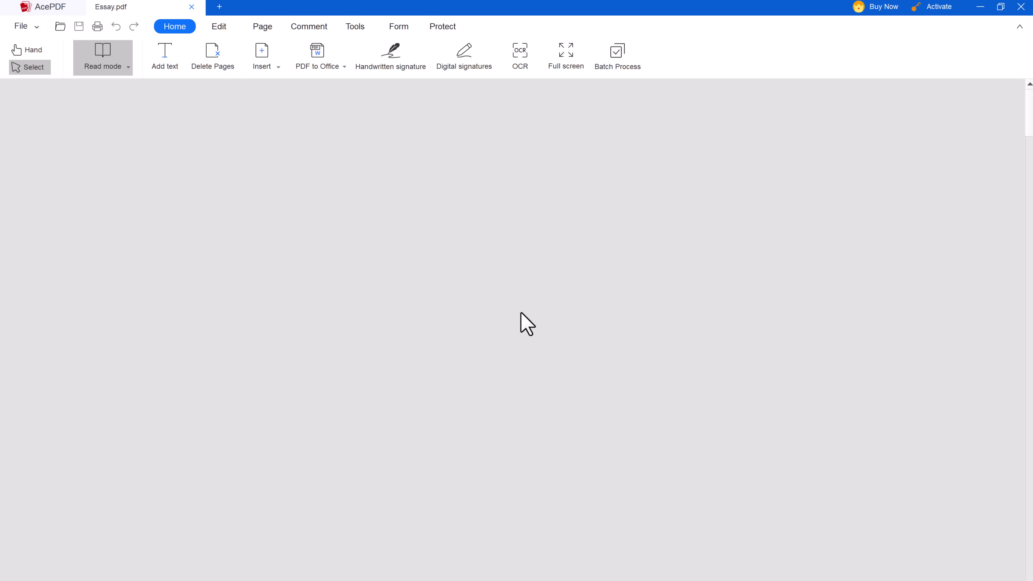
scroll(557, 257, down, 8)
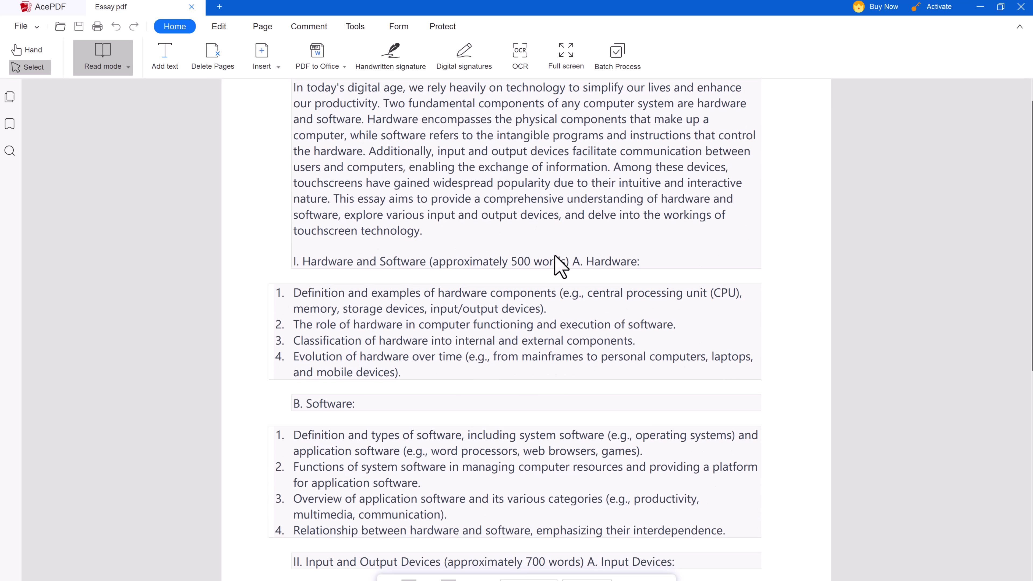
scroll(560, 267, down, 12)
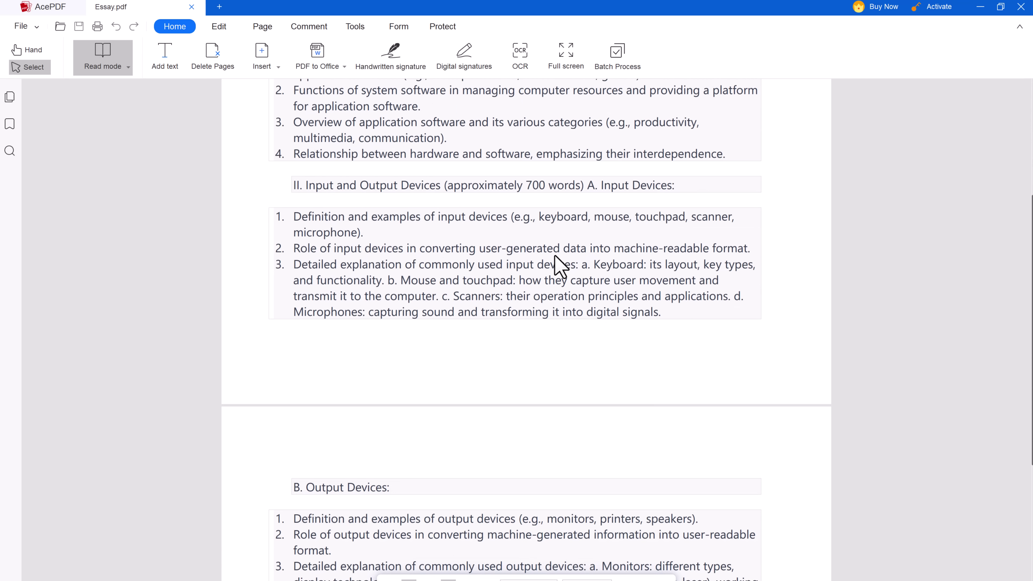
scroll(557, 267, down, 5)
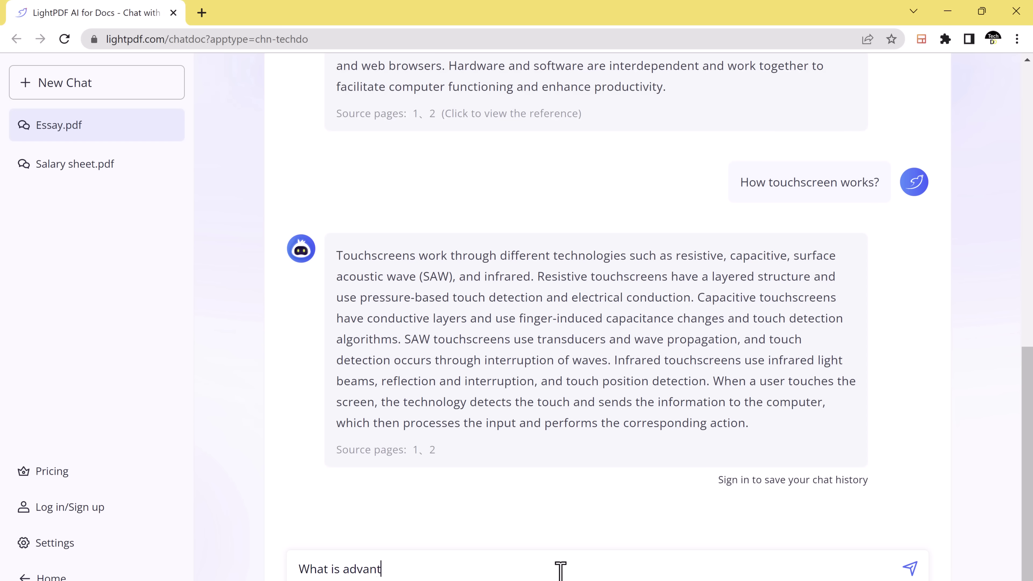
Ask about touchscreen advantages and disadvantages, then reopen the Salary sheet.pdf chat
text(age and disadvan)
text(ta)
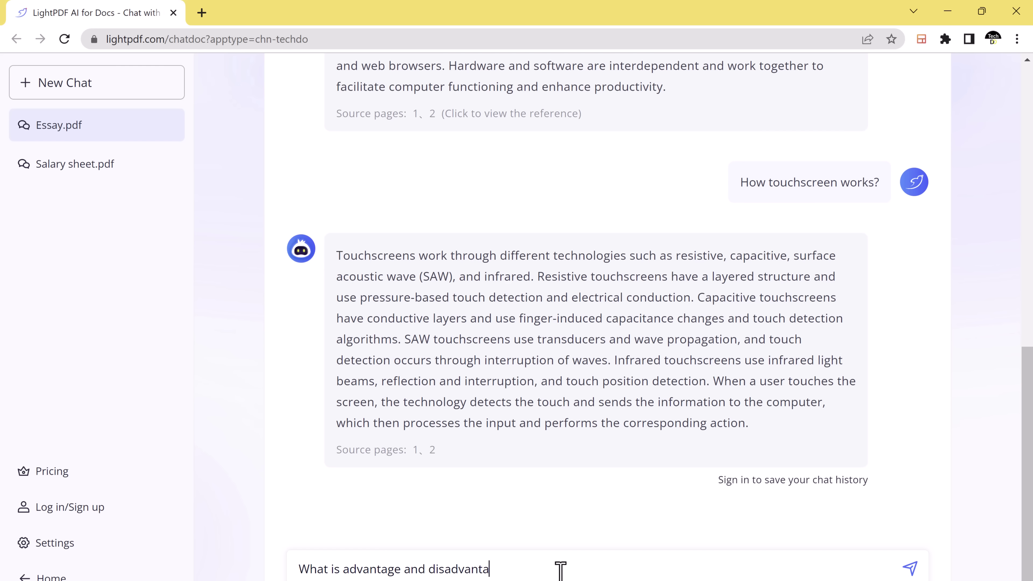
text(ge of touchscreen?)
key(Return)
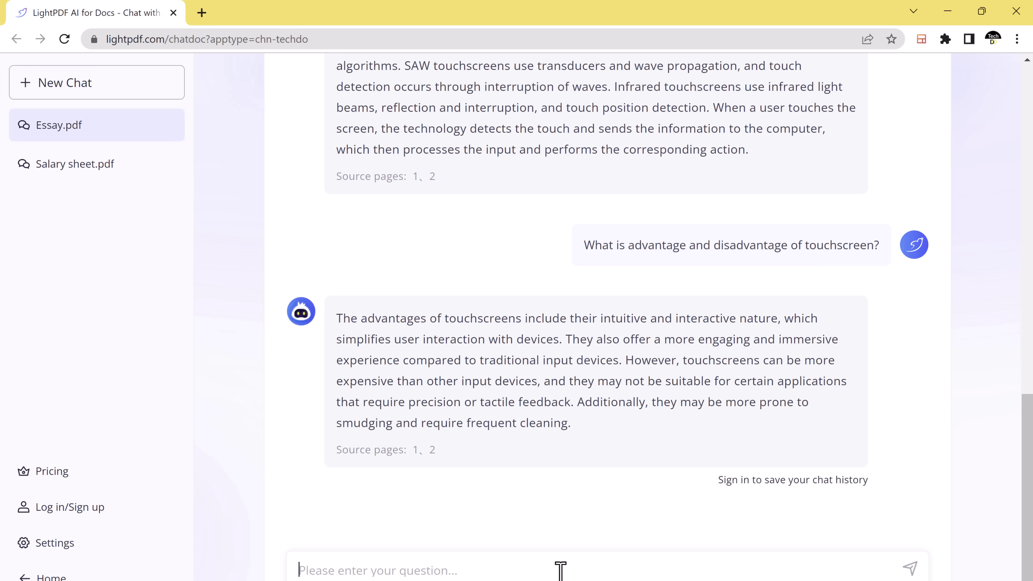
click(50, 169)
scroll(595, 367, up, 10)
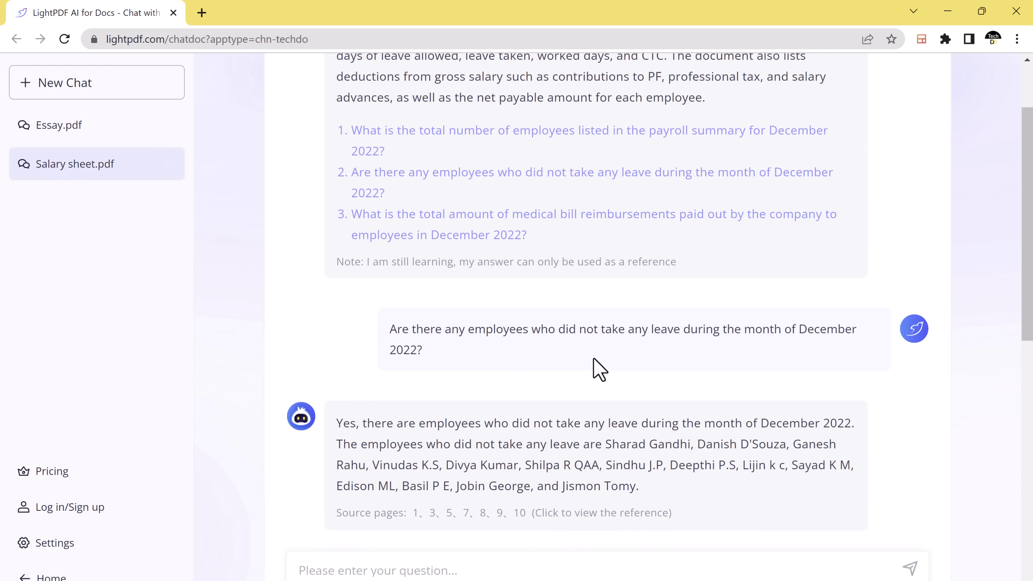